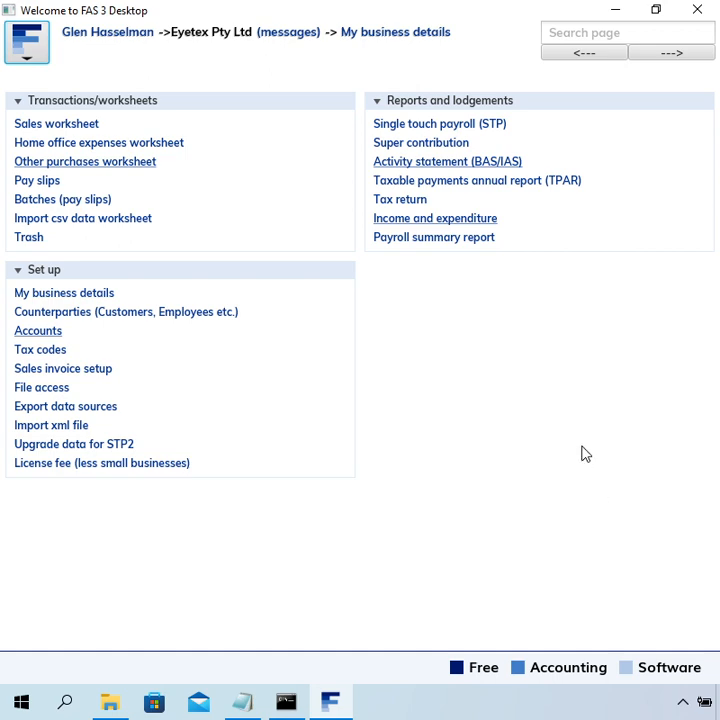
# Examine the July and August 2005 statements in the activity statement list, and return to the business's main page
pyautogui.click(501, 167)
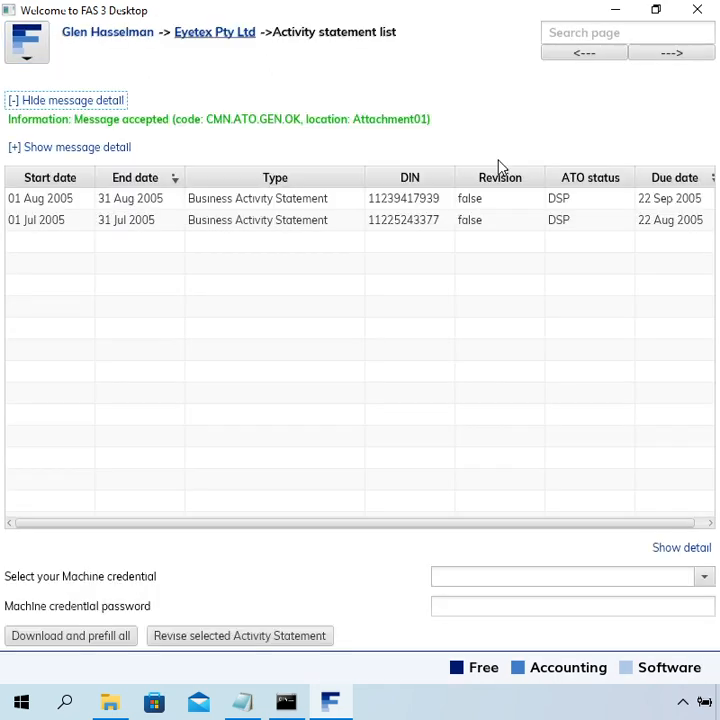
pyautogui.click(181, 224)
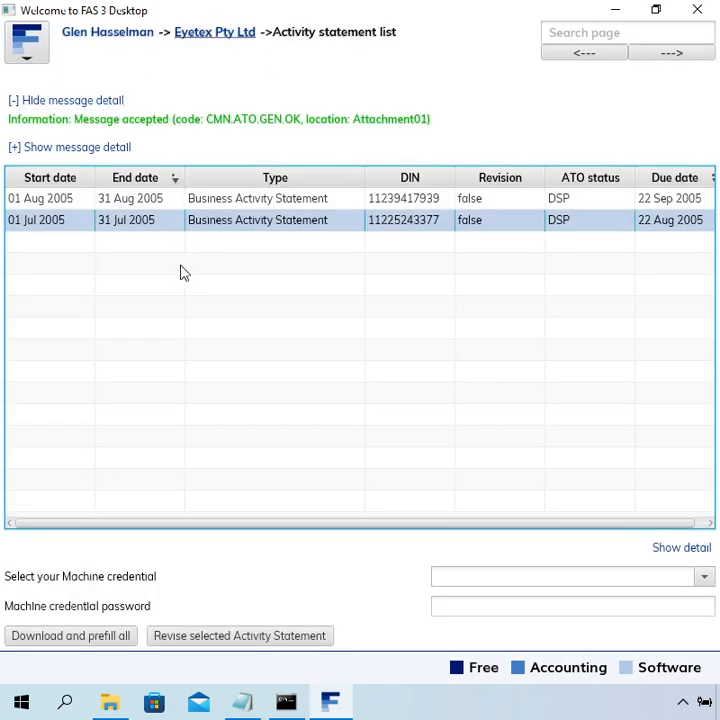
pyautogui.click(177, 199)
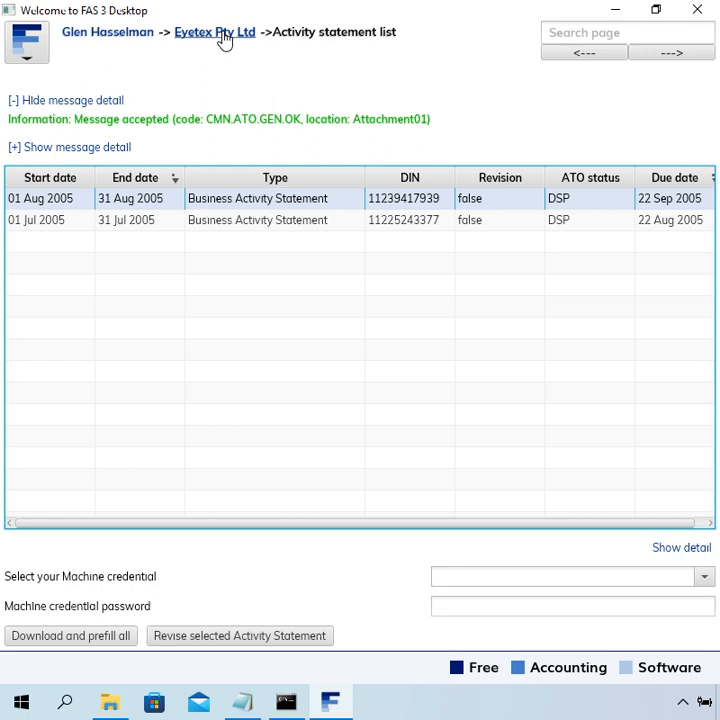
pyautogui.click(140, 230)
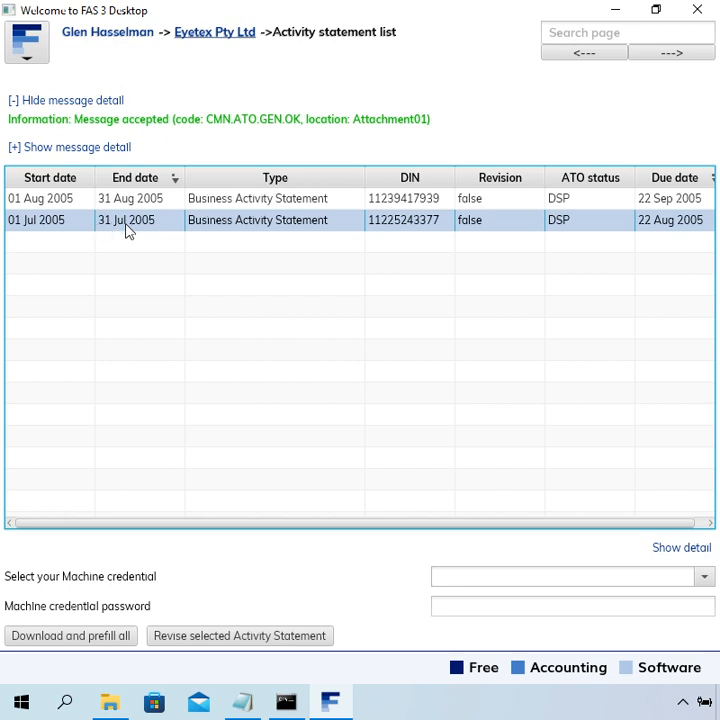
pyautogui.click(200, 38)
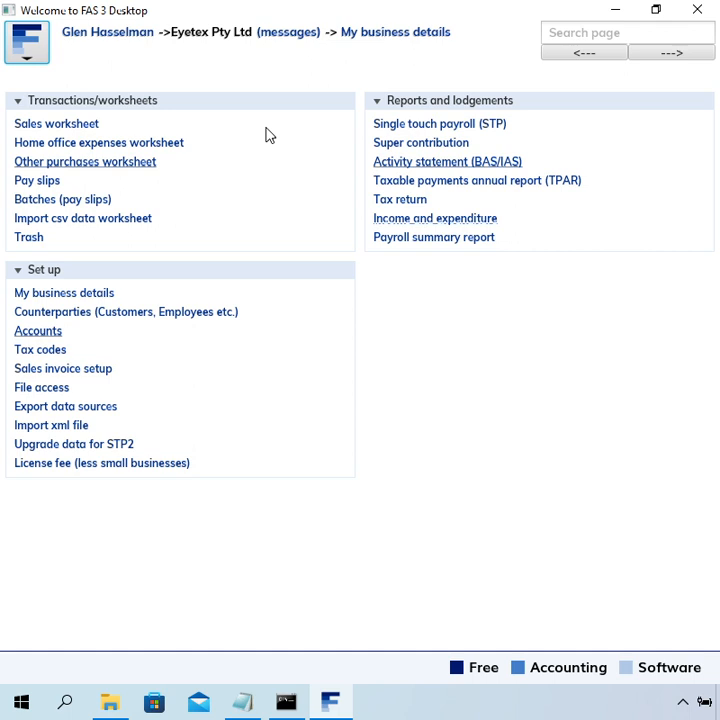
# Open the 23 Aug 2005 Rent transaction from the Property rental account in the income and expenditure report
pyautogui.click(390, 220)
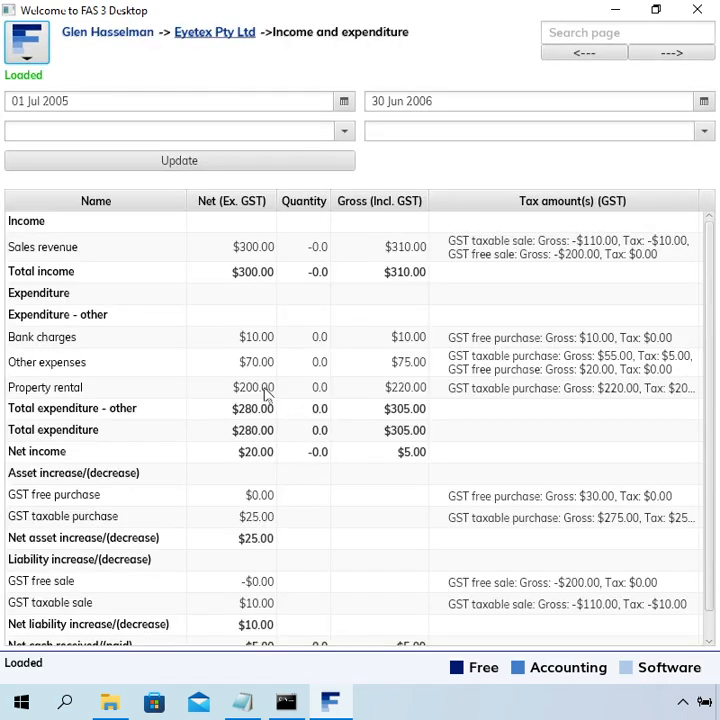
pyautogui.click(264, 389)
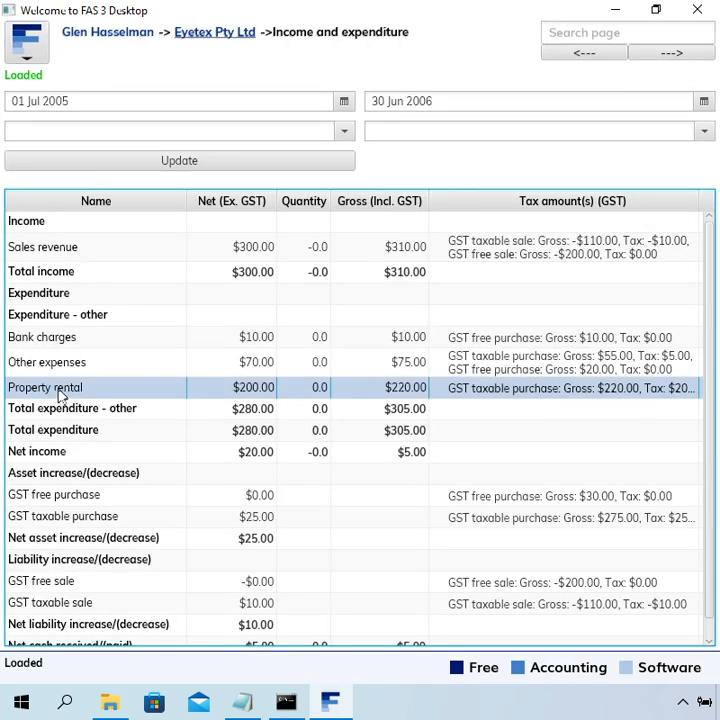
pyautogui.doubleClick(266, 395)
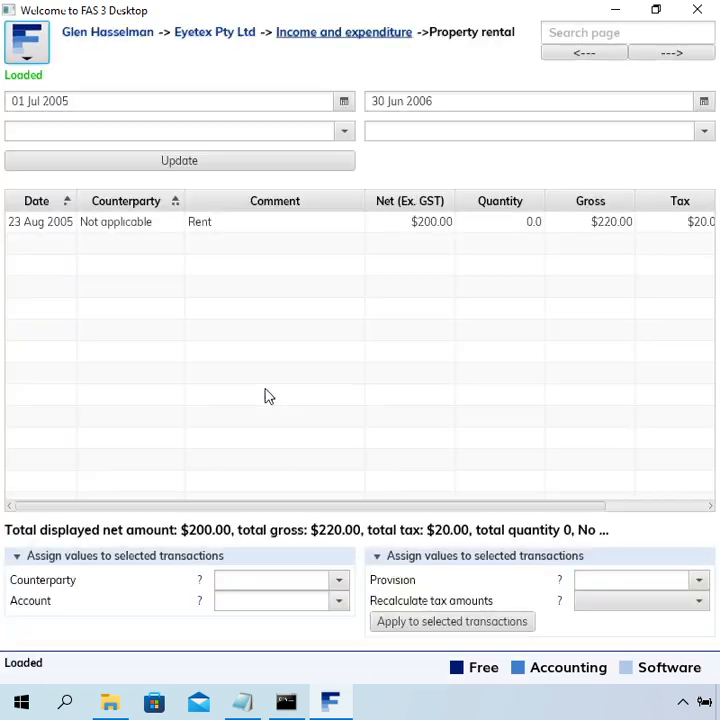
pyautogui.click(142, 227)
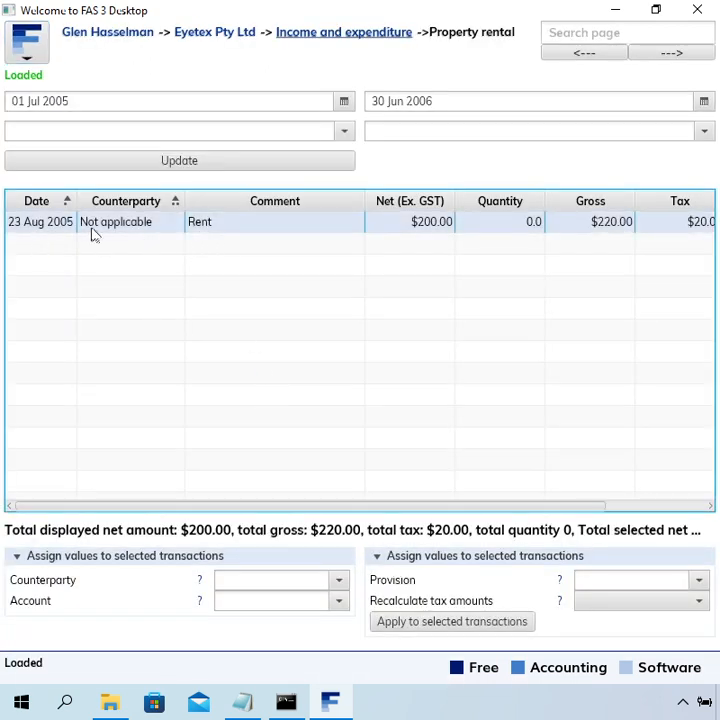
pyautogui.doubleClick(236, 228)
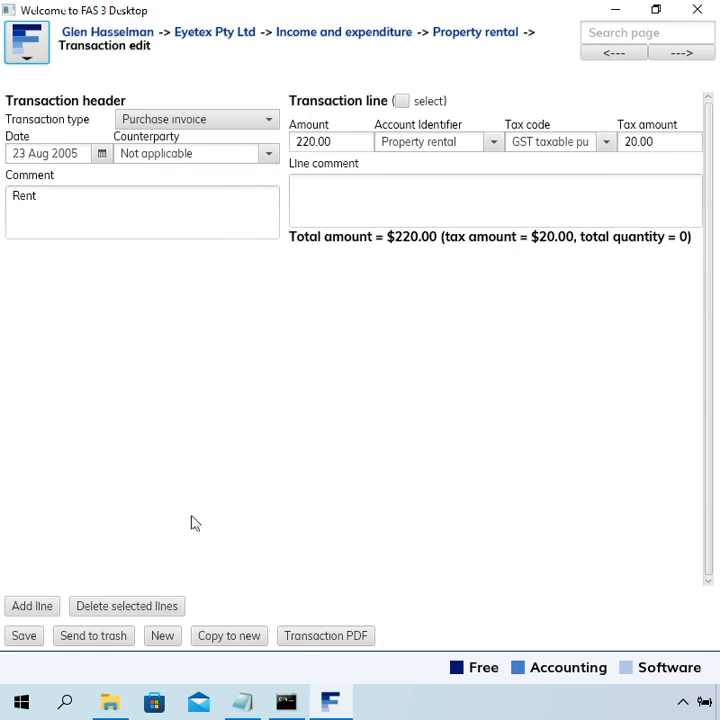
# Copy the rent purchase invoice to a new transaction and date it 05 Jul 2005
pyautogui.click(229, 638)
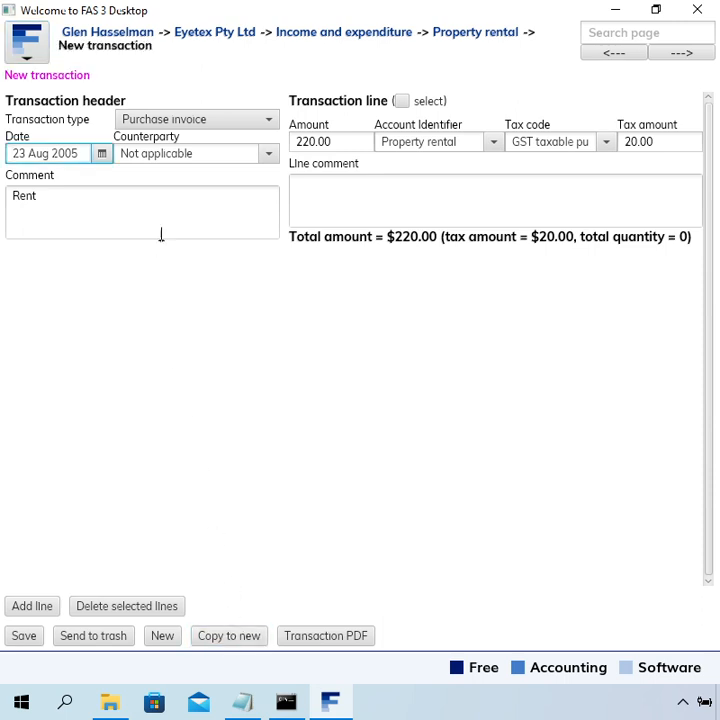
pyautogui.click(101, 156)
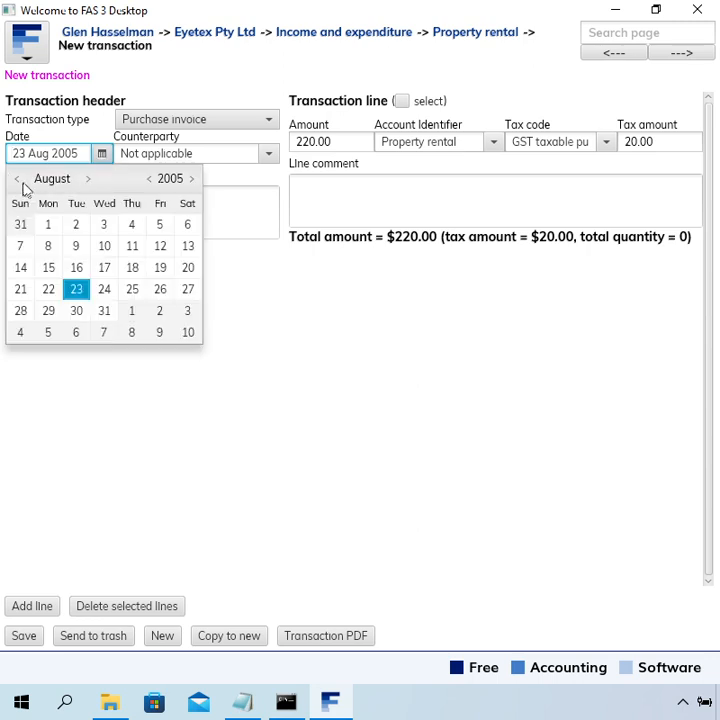
pyautogui.click(18, 179)
pyautogui.click(72, 248)
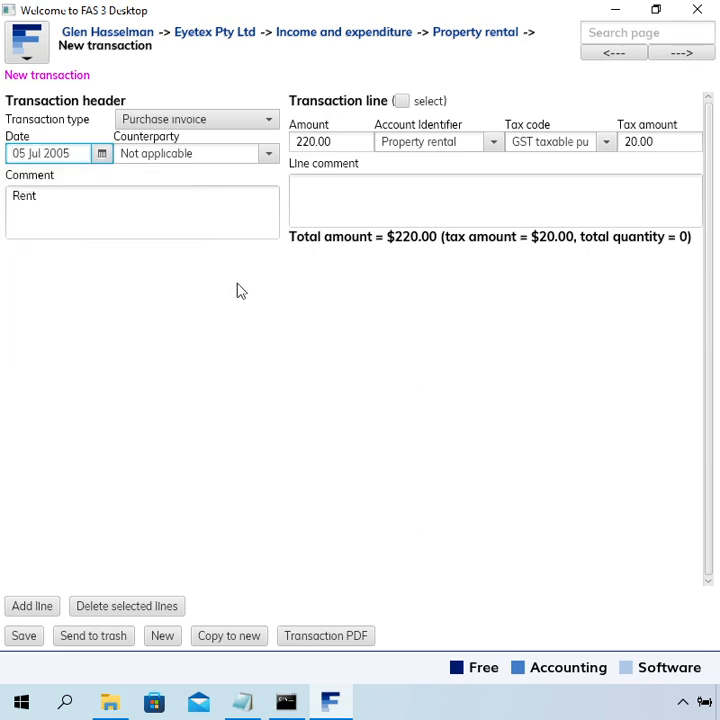
# Extend the new transaction's comment to "Rent - July" and save the transaction
pyautogui.click(133, 212)
pyautogui.write('- Jul')
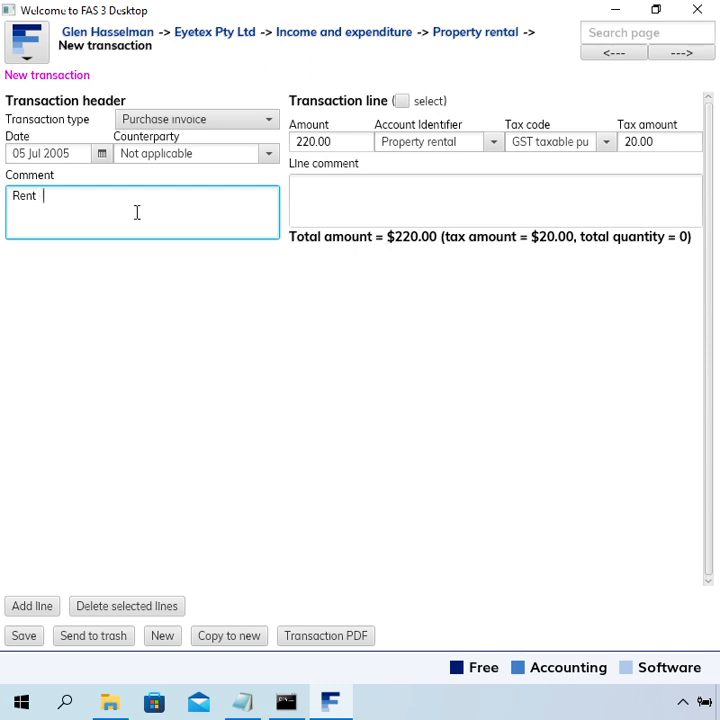
pyautogui.write('y')
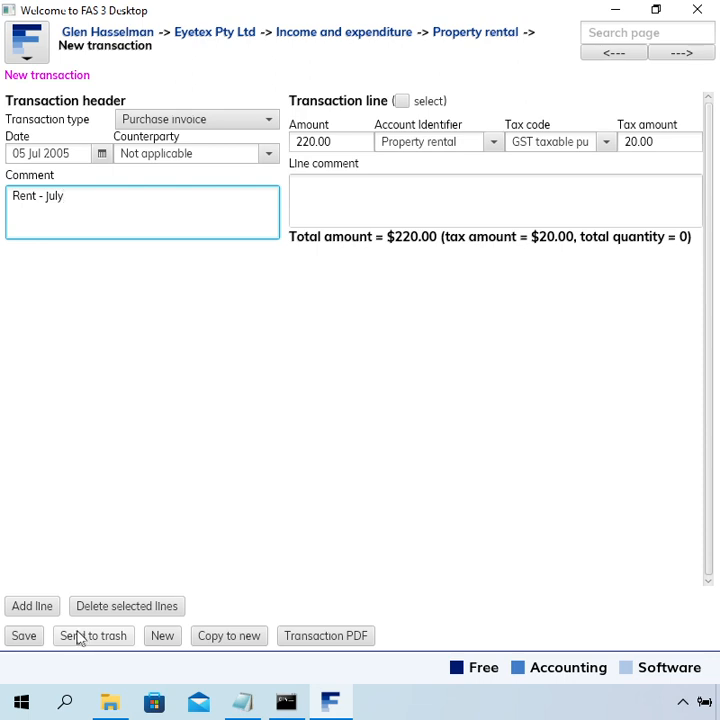
pyautogui.click(31, 638)
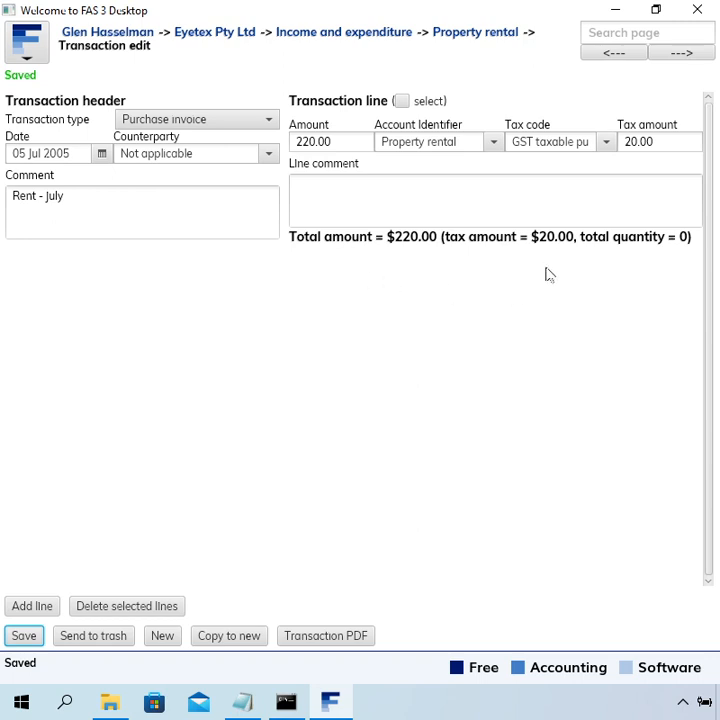
# Return to the Property rental list and compare the July and August rent transactions
pyautogui.click(462, 38)
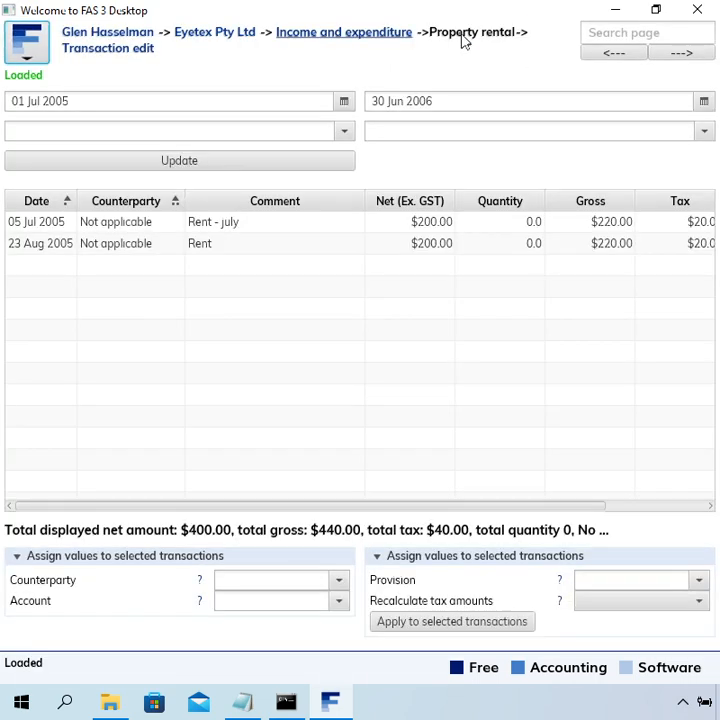
pyautogui.click(155, 247)
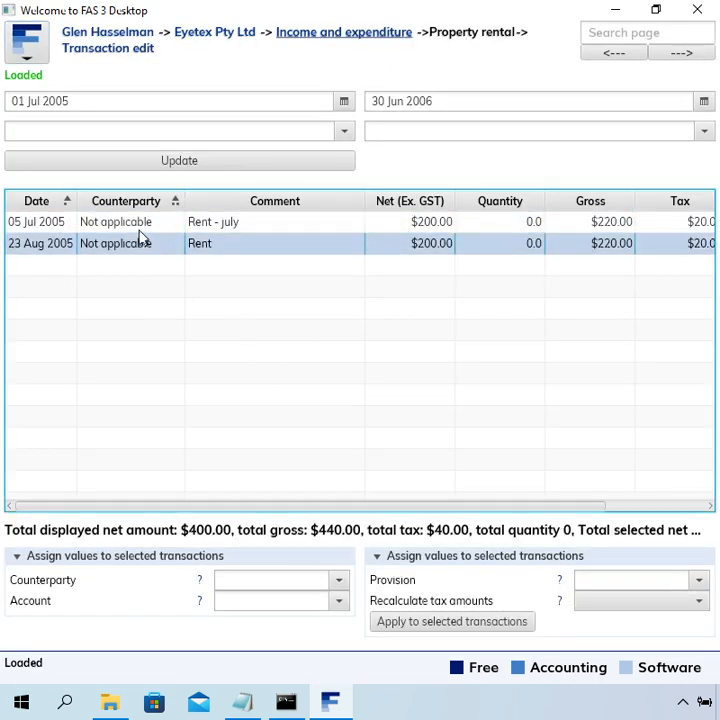
pyautogui.click(113, 229)
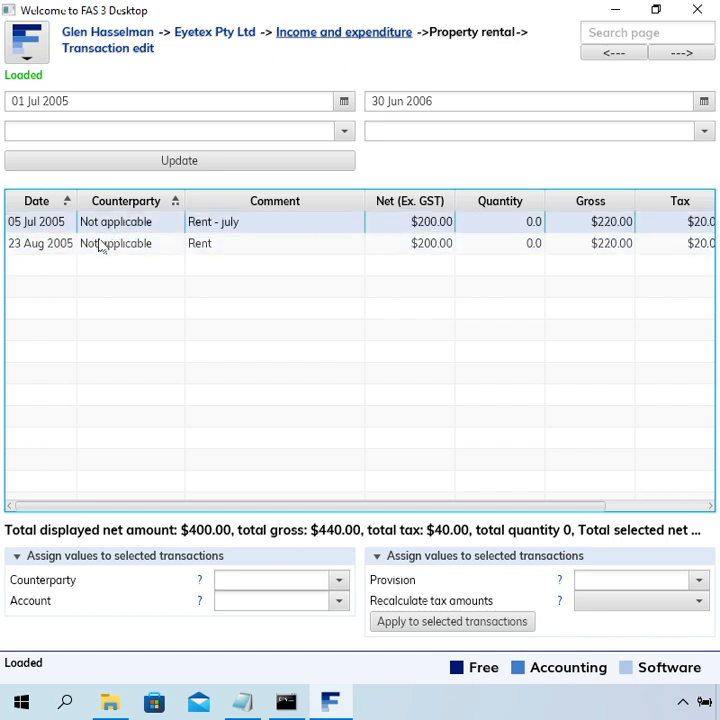
pyautogui.click(98, 250)
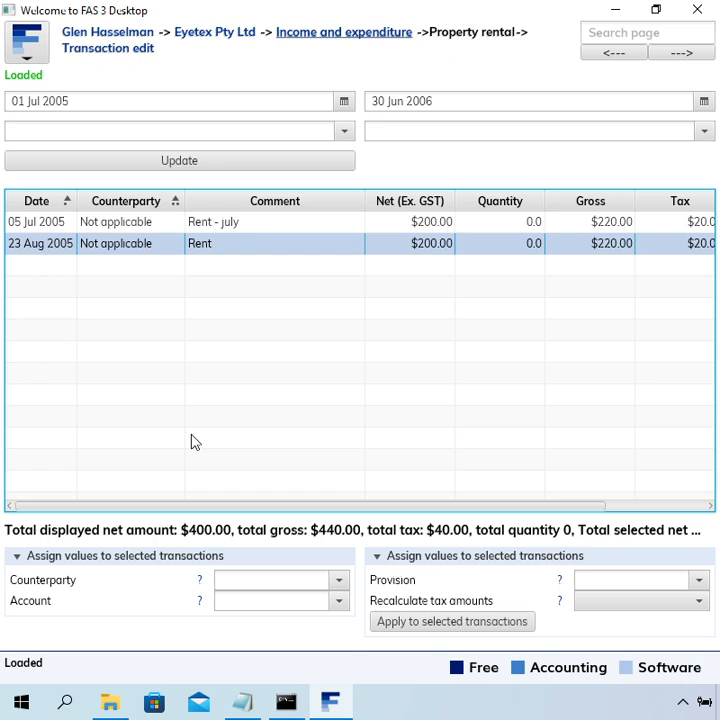
# Open the July 2005 business activity statement from the activity statement list to examine its transactions
pyautogui.click(237, 36)
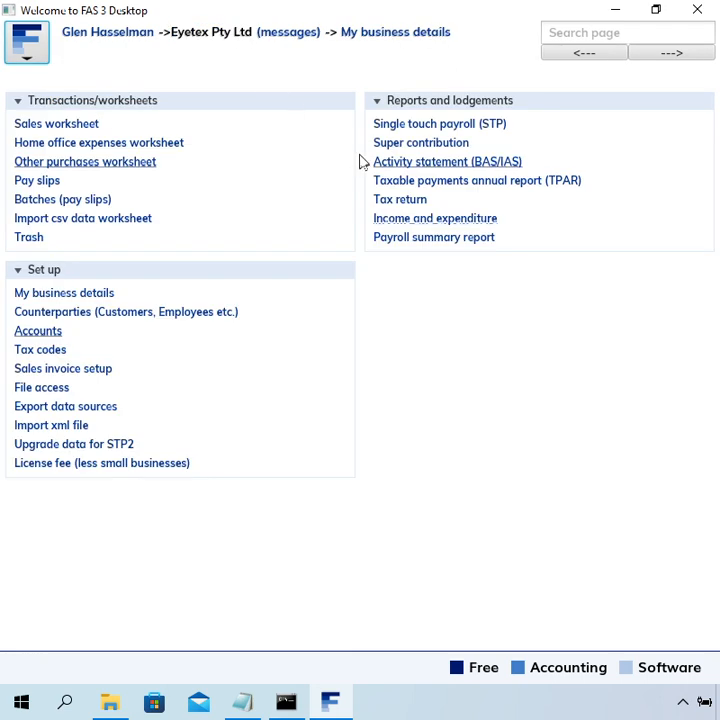
pyautogui.click(390, 168)
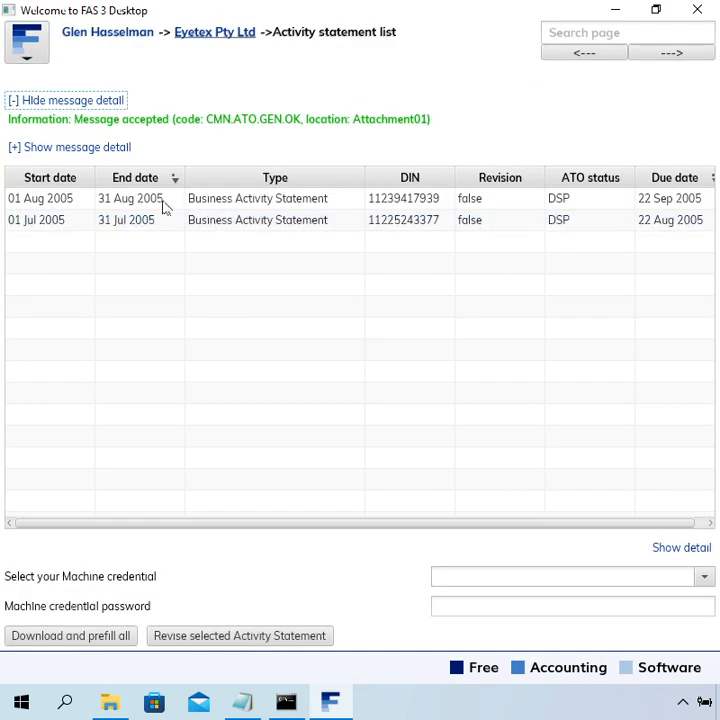
pyautogui.click(162, 200)
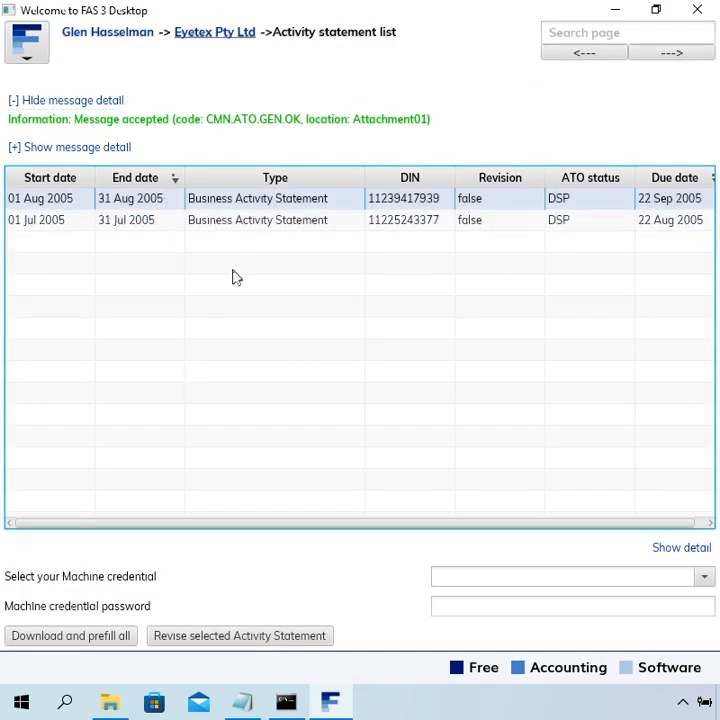
pyautogui.click(218, 222)
pyautogui.doubleClick(220, 228)
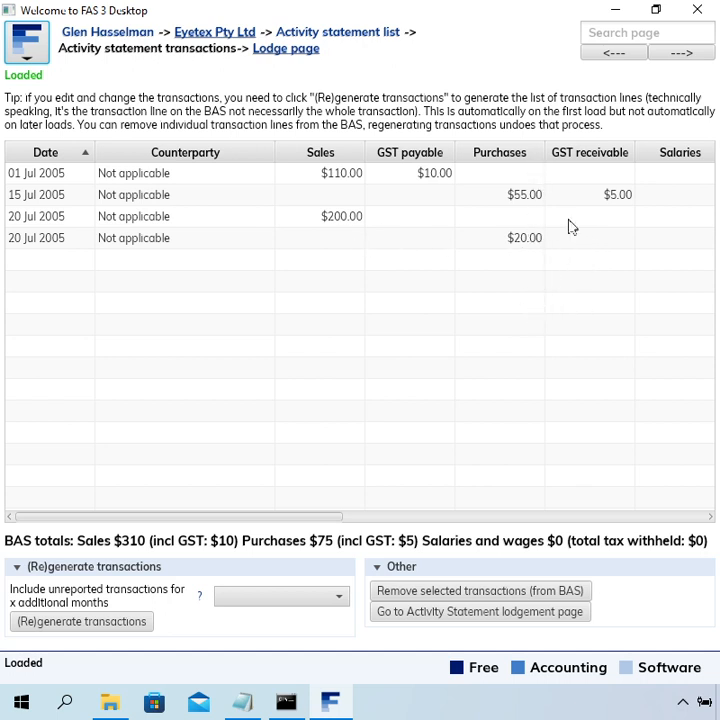
# Open the August 2005 activity statement and generate its transactions with additional months of unreported transactions set to None
pyautogui.click(322, 32)
pyautogui.doubleClick(228, 202)
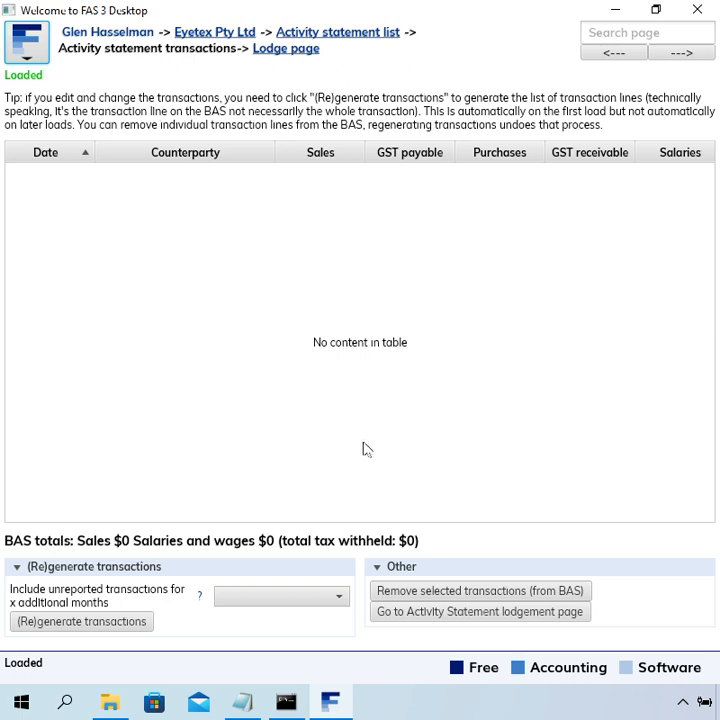
pyautogui.click(238, 601)
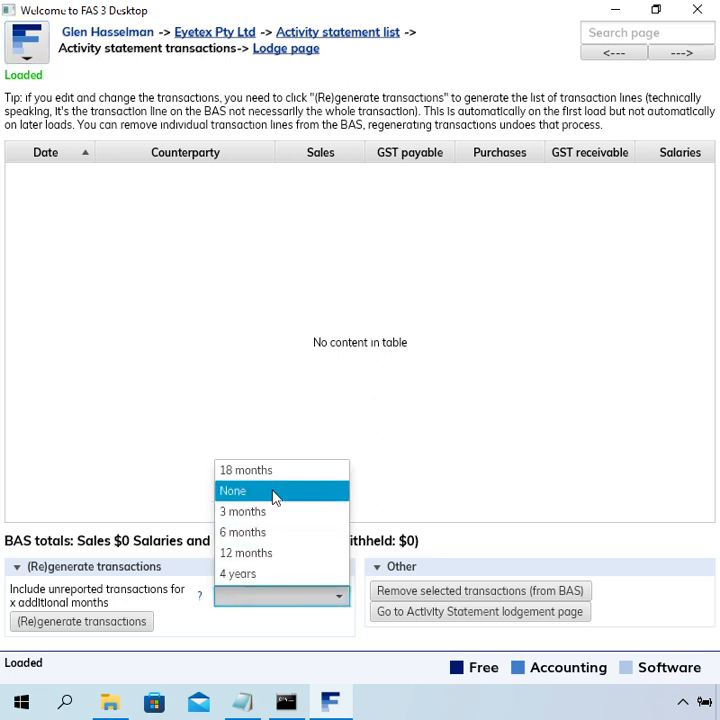
pyautogui.click(88, 594)
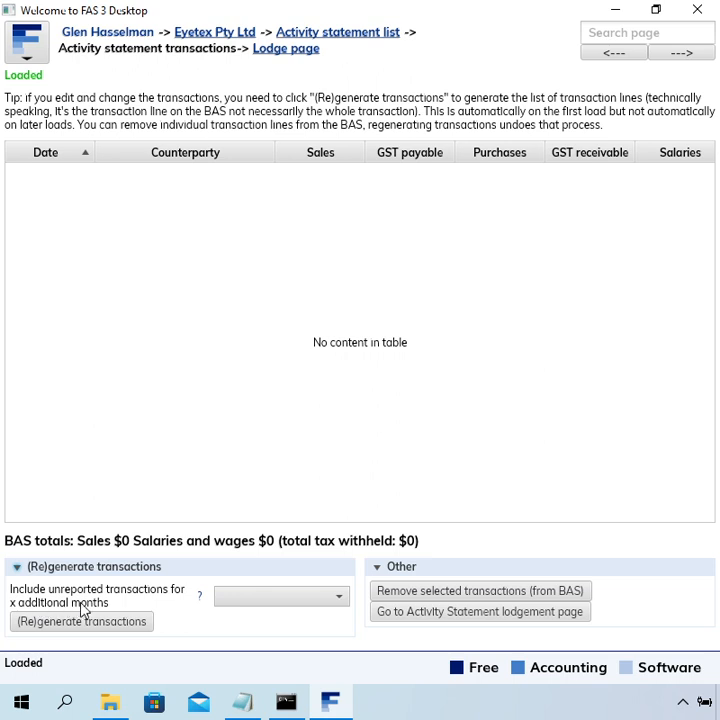
pyautogui.click(297, 603)
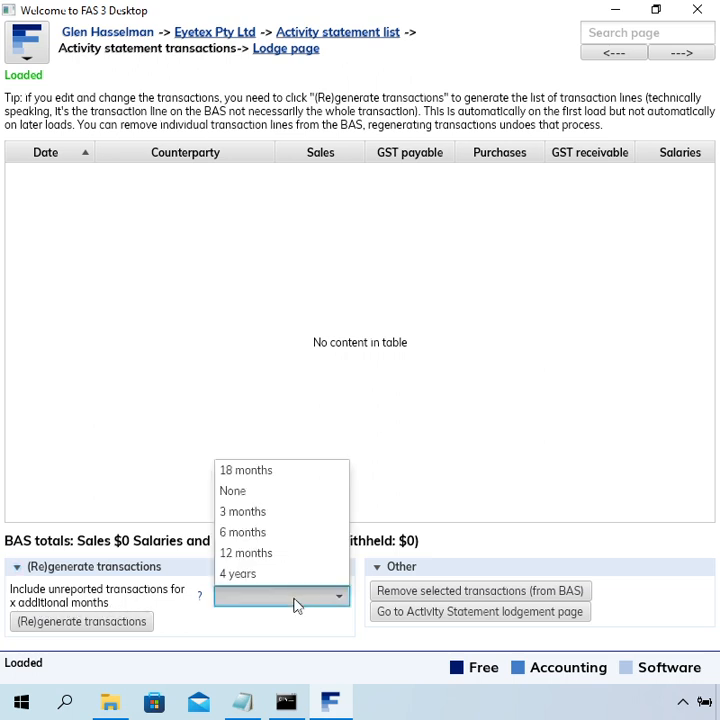
pyautogui.click(272, 499)
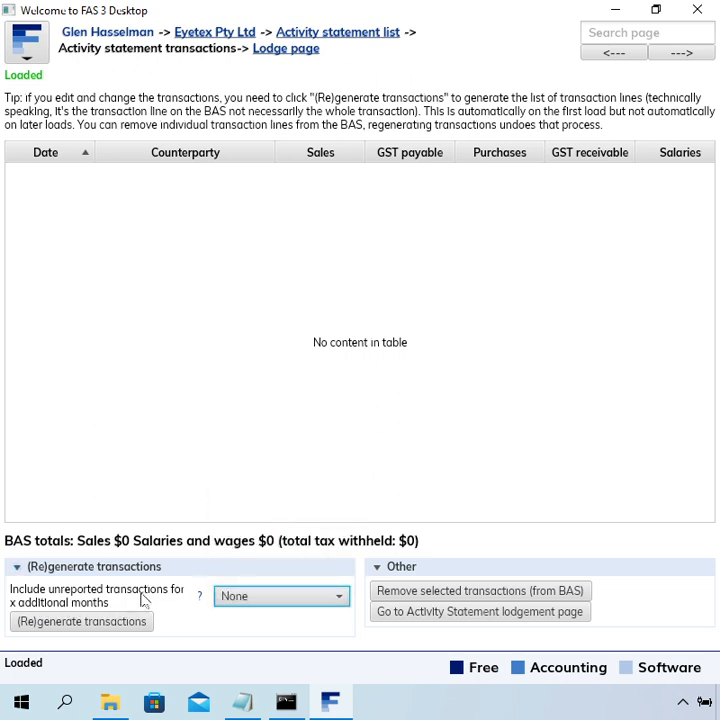
pyautogui.click(99, 622)
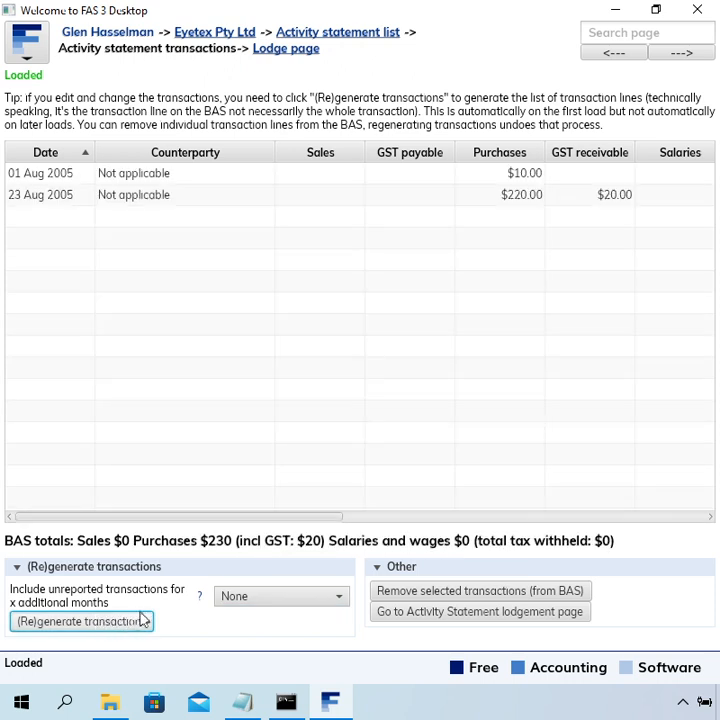
# Review the purchase and GST receivable amounts of the 1 August and 23 August 2005 transactions in the activity statement
pyautogui.click(532, 196)
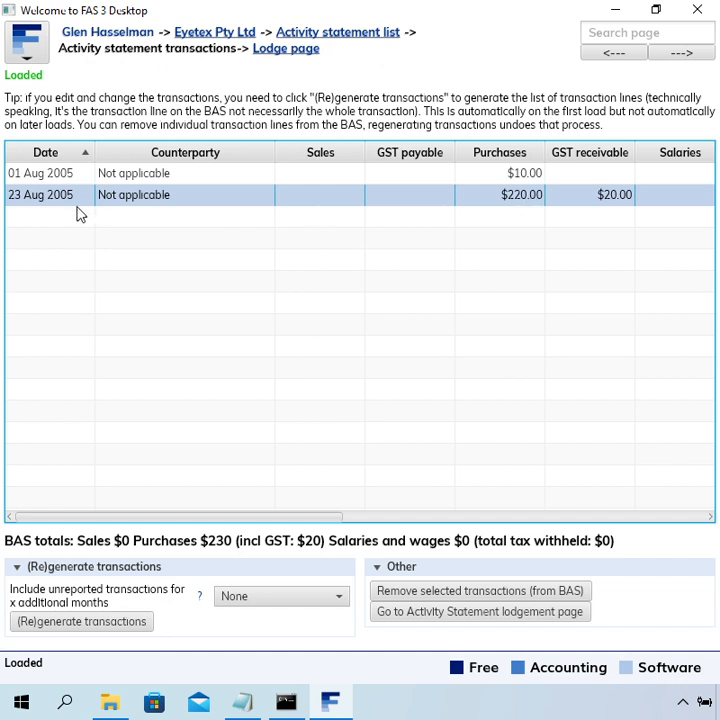
pyautogui.click(562, 176)
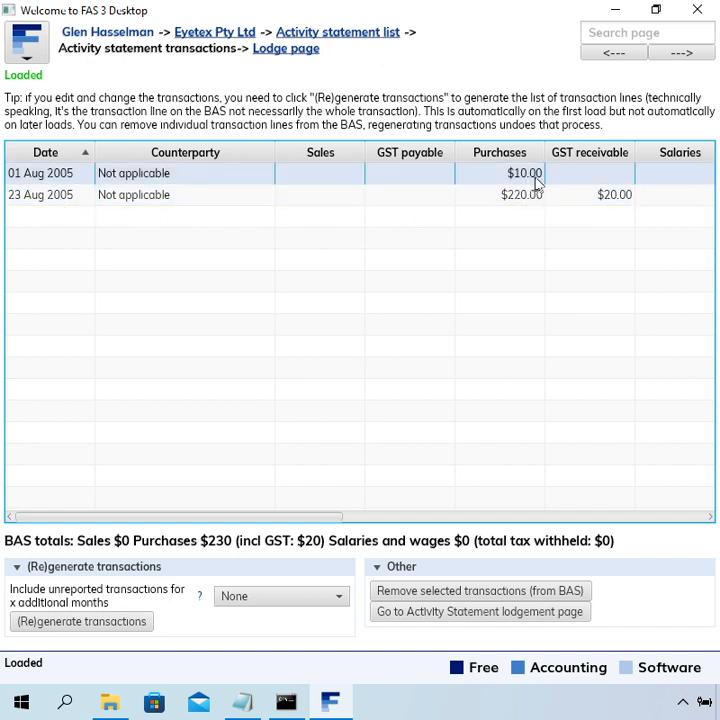
pyautogui.click(522, 198)
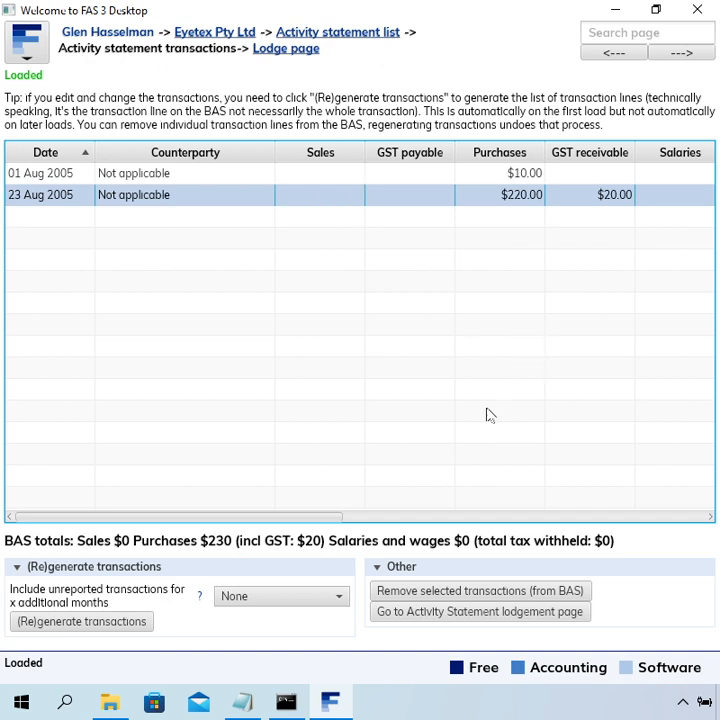
# Set the additional months for including unreported transactions to 3 months
pyautogui.click(284, 598)
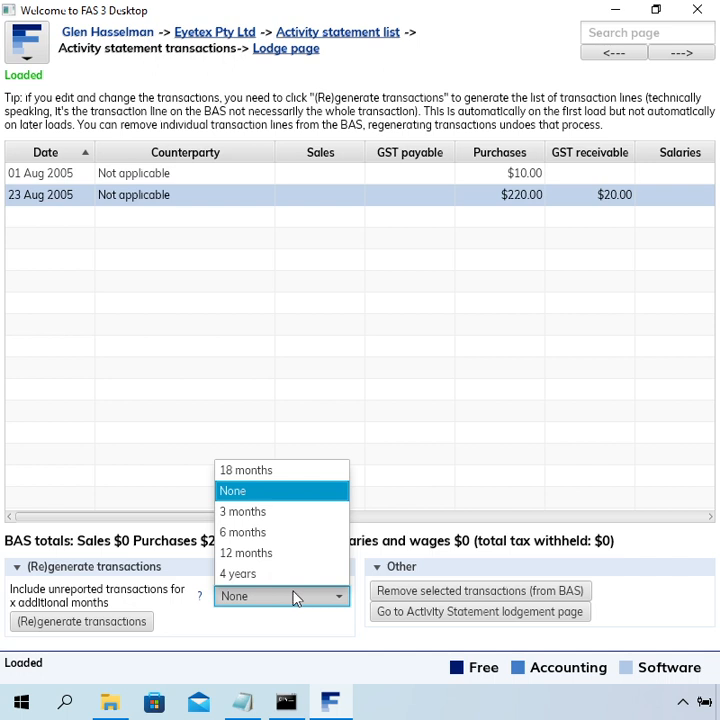
pyautogui.click(293, 514)
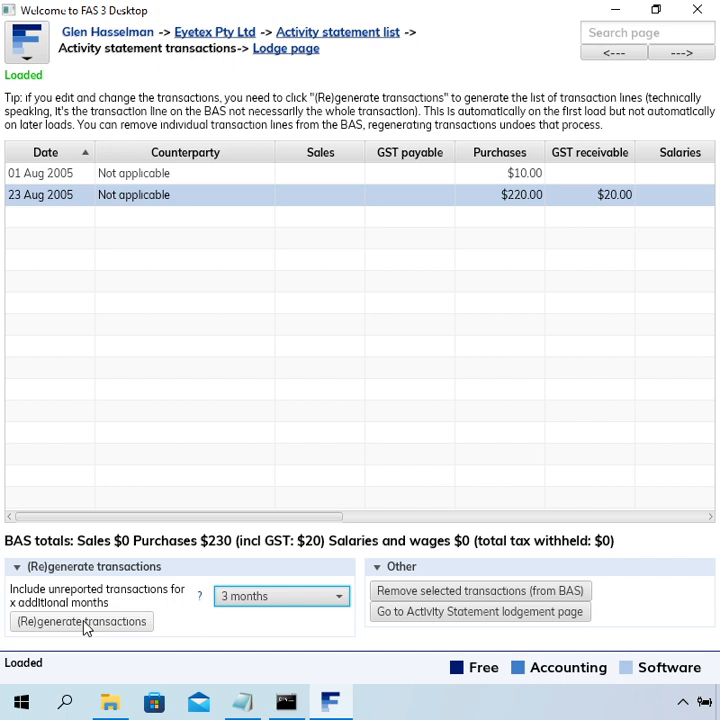
pyautogui.click(234, 602)
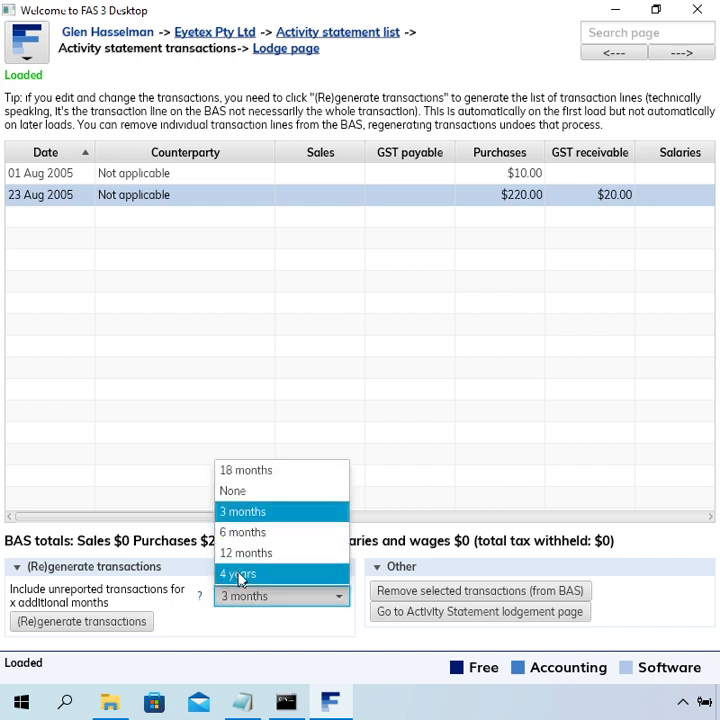
pyautogui.click(237, 513)
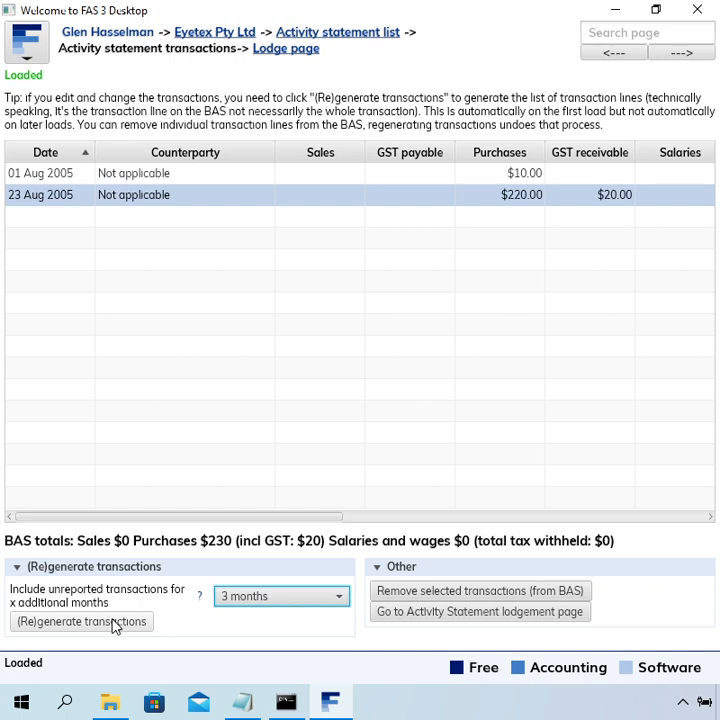
# Include unreported transactions for 12 additional months and regenerate the August 2005 activity statement's transactions
pyautogui.click(318, 597)
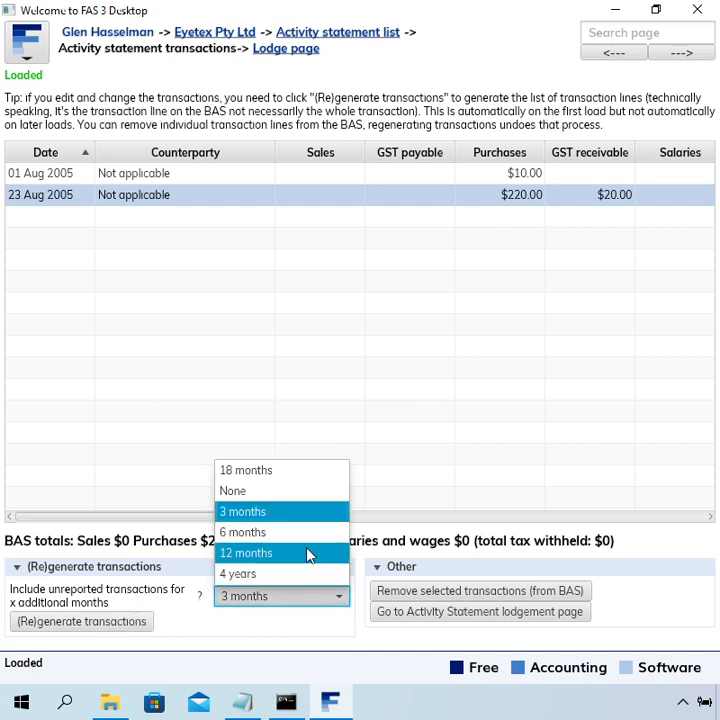
pyautogui.click(308, 553)
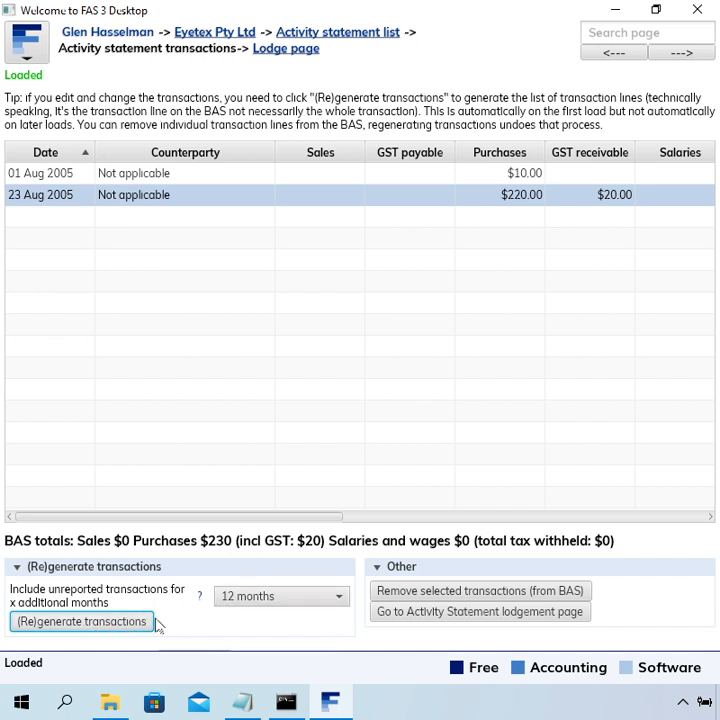
pyautogui.click(87, 626)
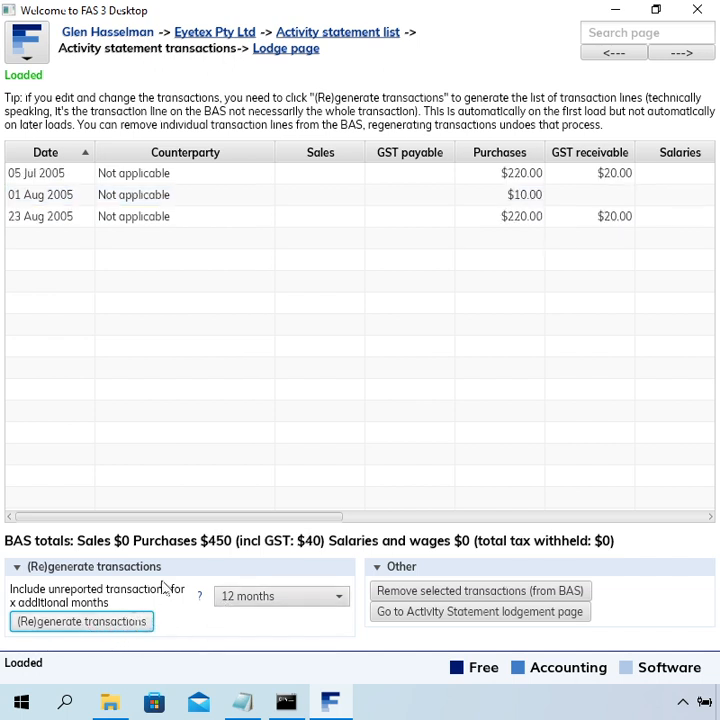
# Examine the 5 July 2005 transaction alongside the August entries in the regenerated list
pyautogui.click(534, 181)
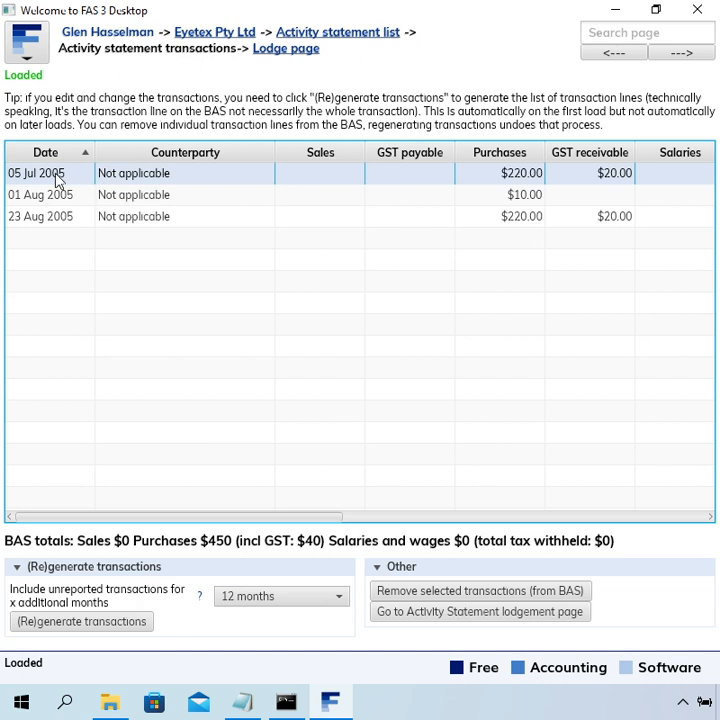
pyautogui.click(98, 191)
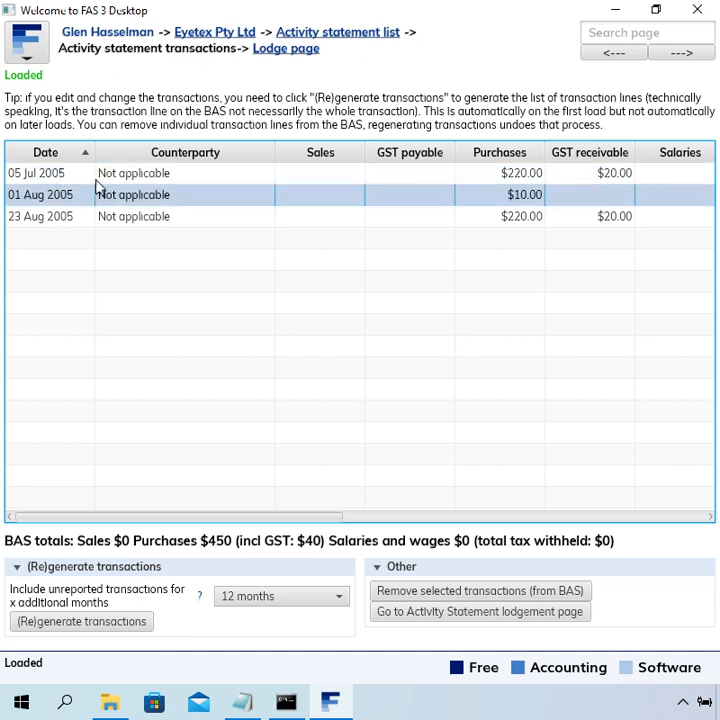
pyautogui.click(100, 178)
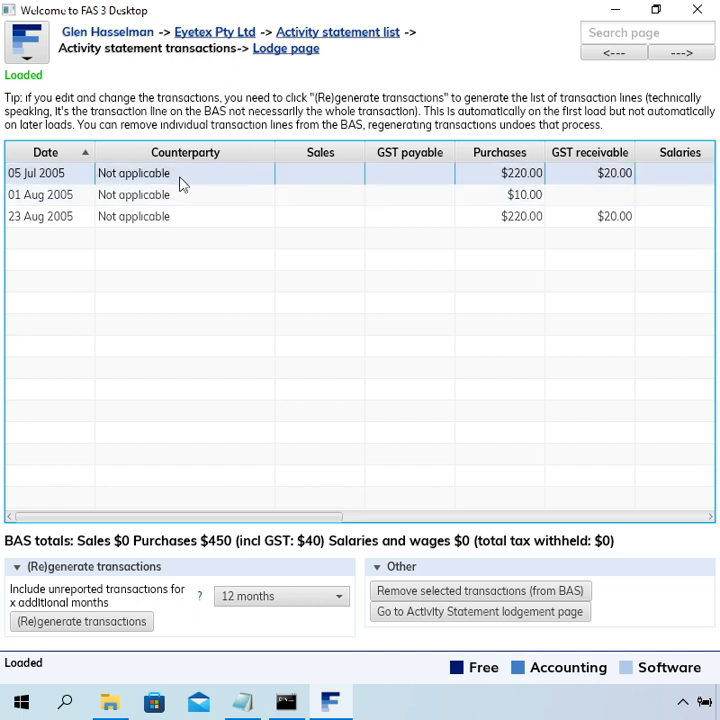